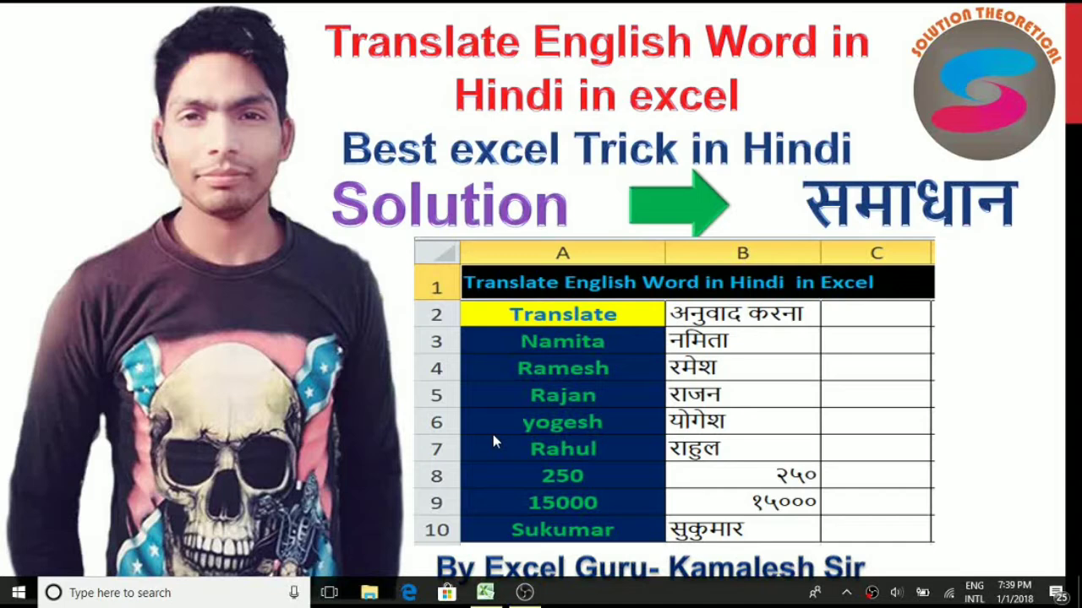
# Step: Bring the Excel workbook with the English words and Hindi translations to the front
pyautogui.click(486, 593)
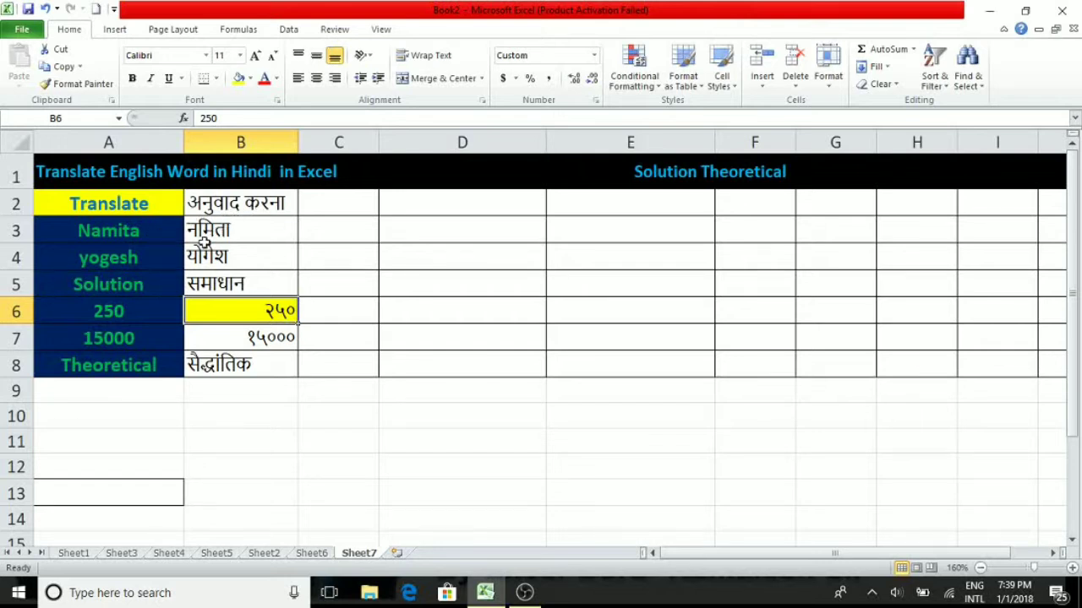
pyautogui.click(113, 261)
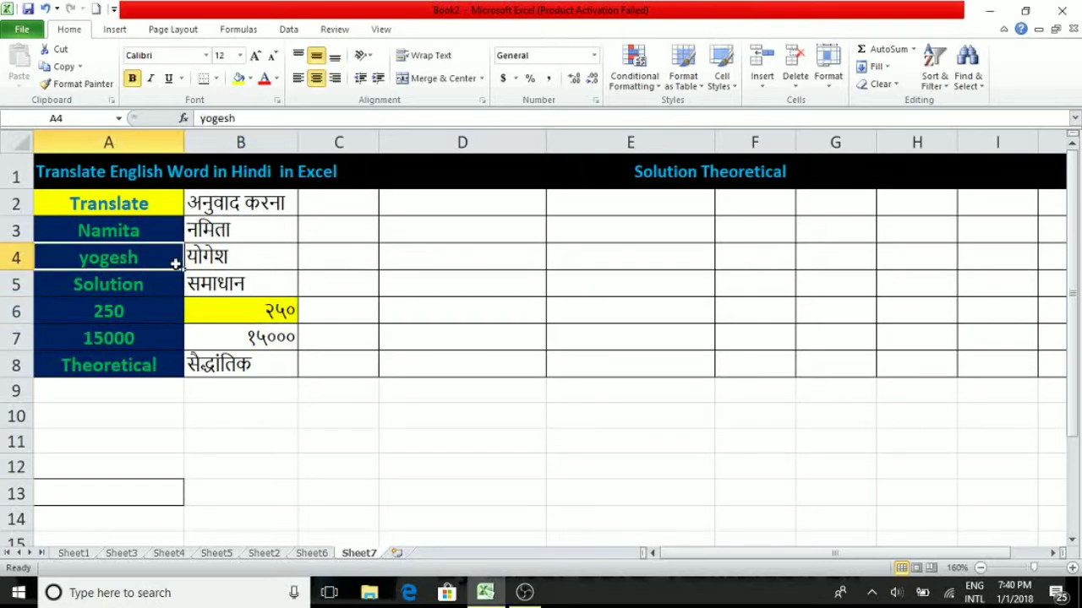
pyautogui.click(205, 260)
pyautogui.click(133, 283)
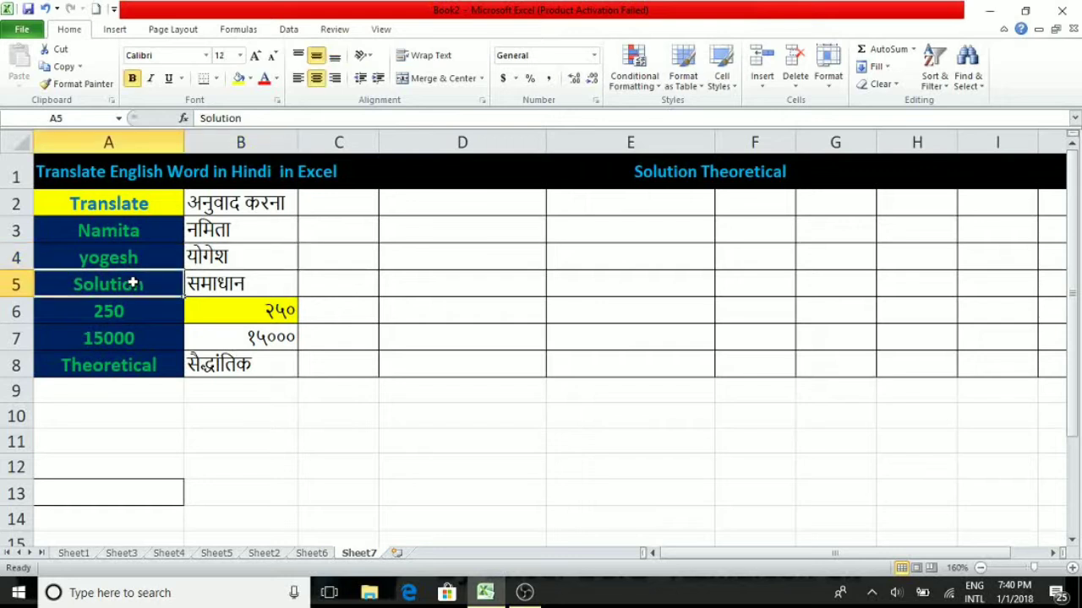
pyautogui.click(235, 284)
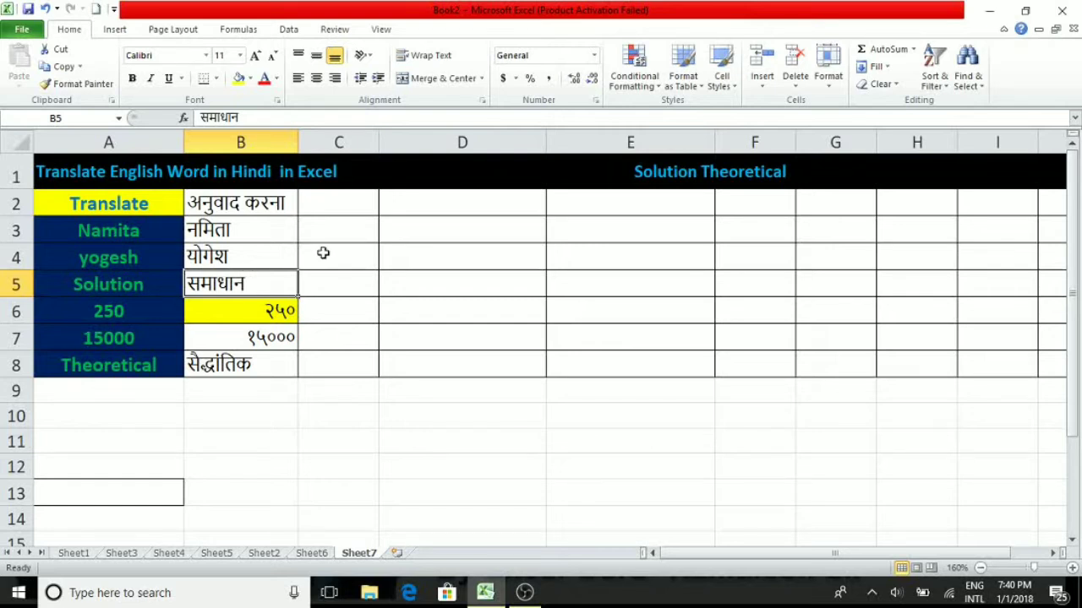
pyautogui.click(129, 205)
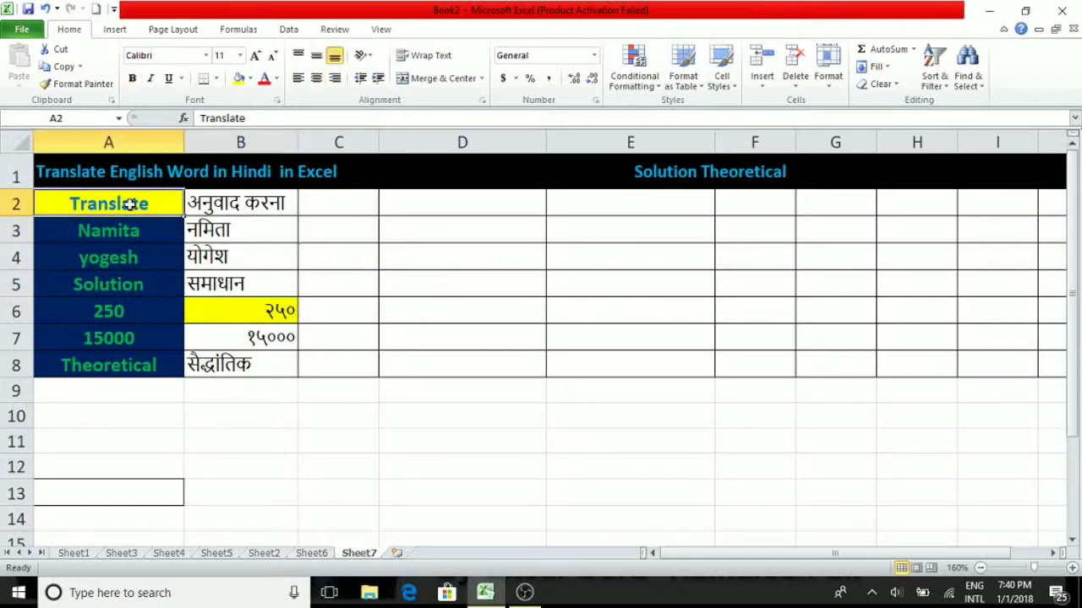
# Step: Copy the English words from A2:A8 and paste them into D2:D8
pyautogui.moveTo(130, 206); pyautogui.dragTo(144, 352)
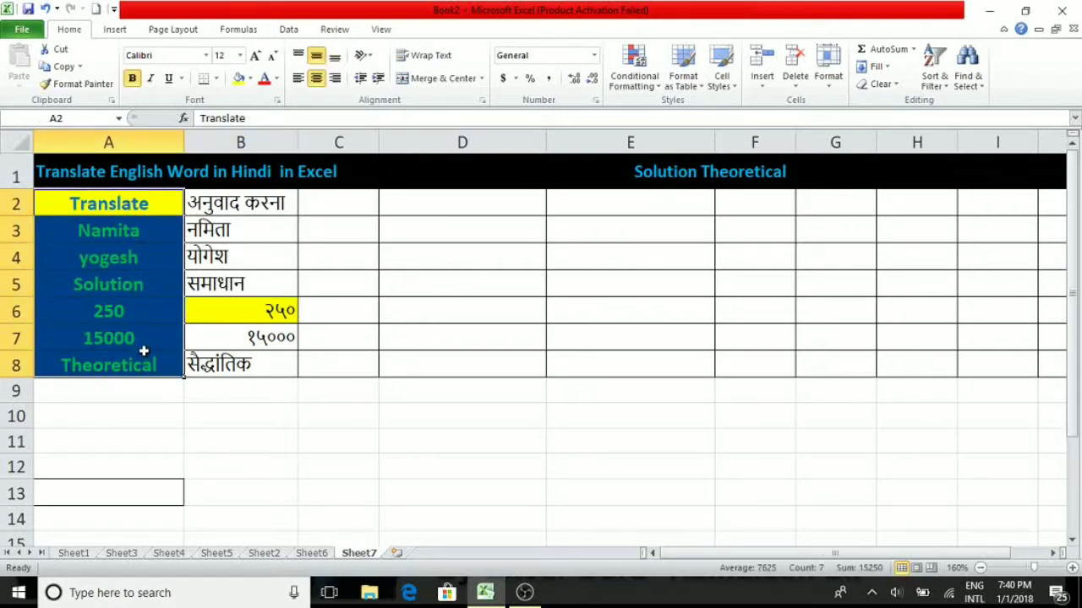
pyautogui.hotkey('ctrl', 'c')
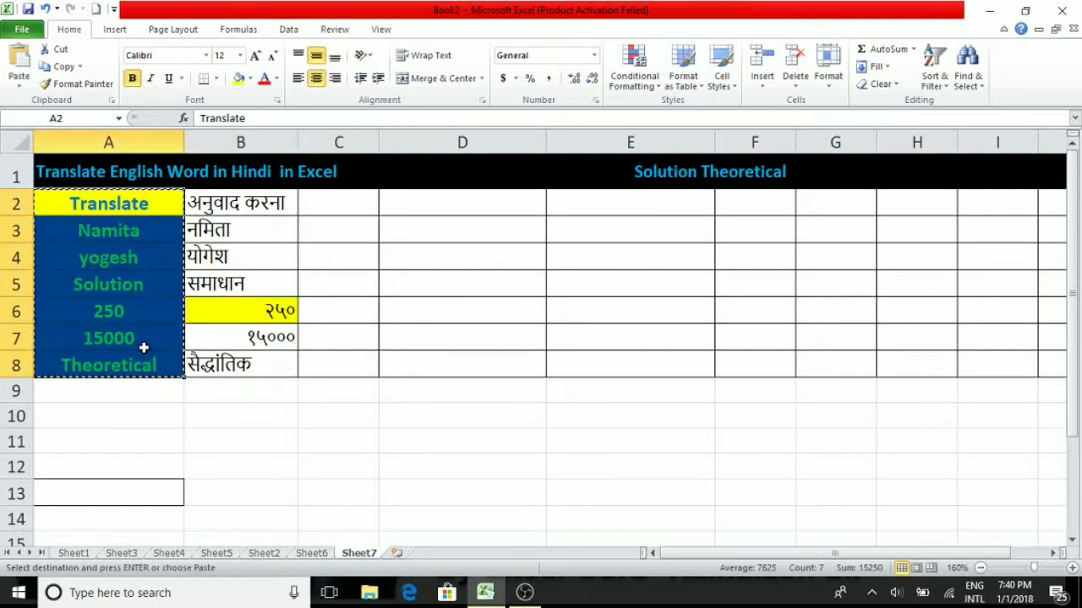
pyautogui.click(415, 203)
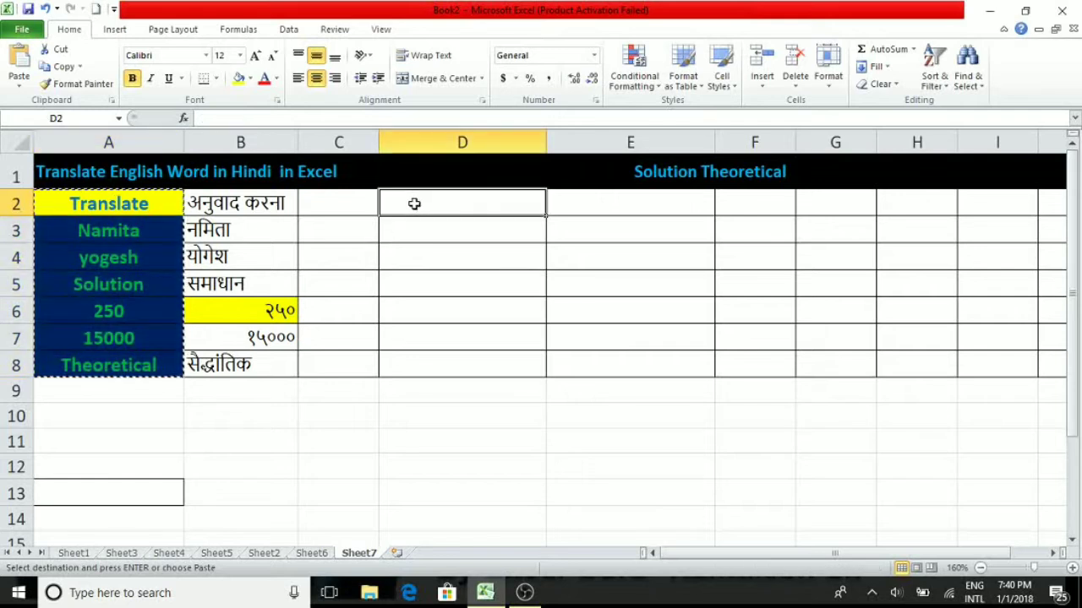
pyautogui.hotkey('ctrl', 'v')
pyautogui.click(453, 255)
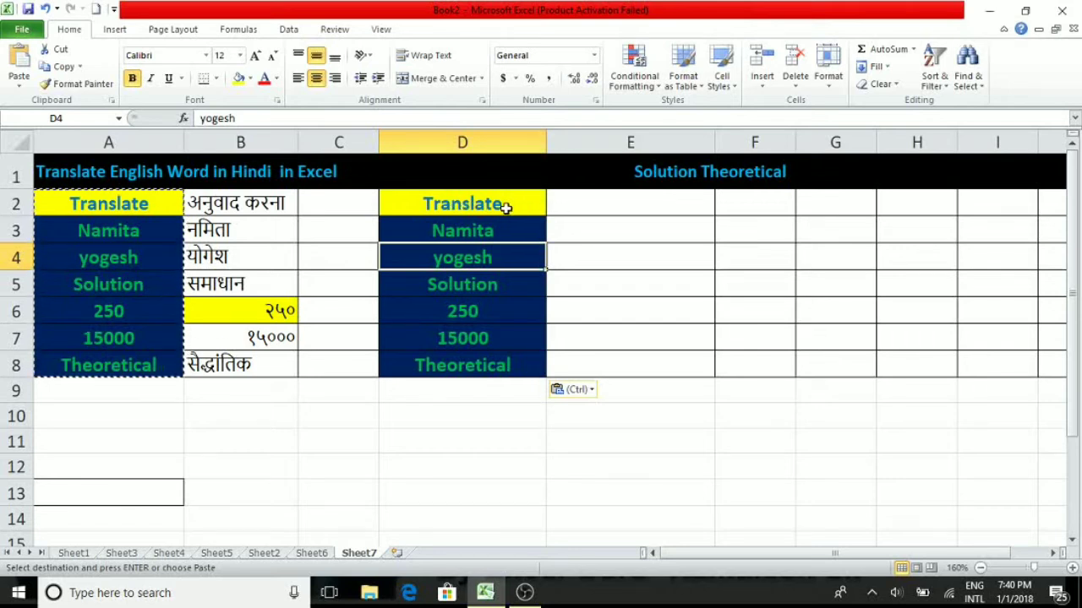
pyautogui.click(469, 204)
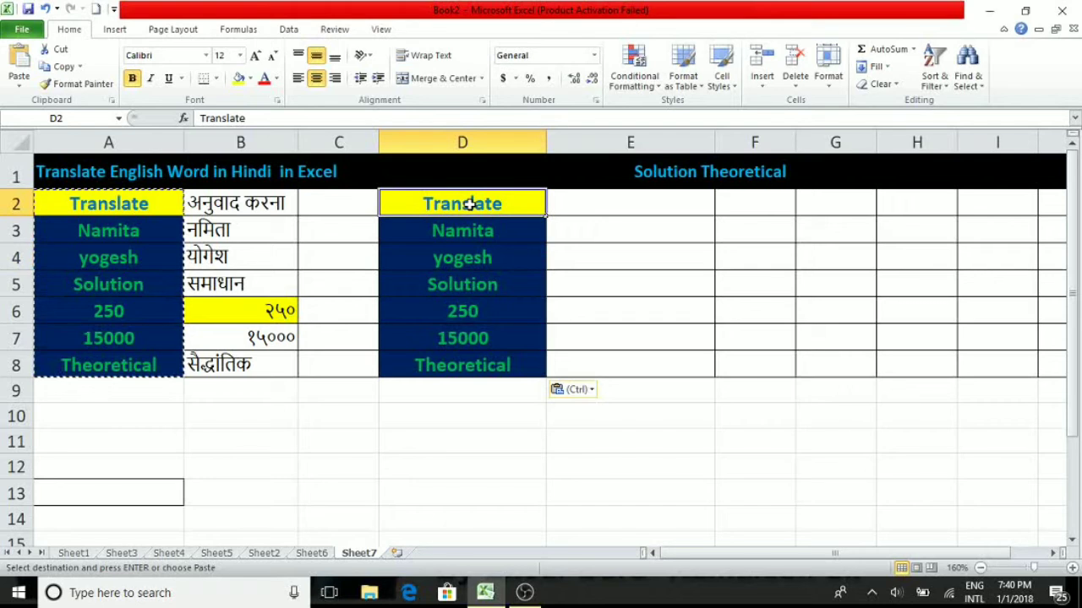
pyautogui.click(335, 29)
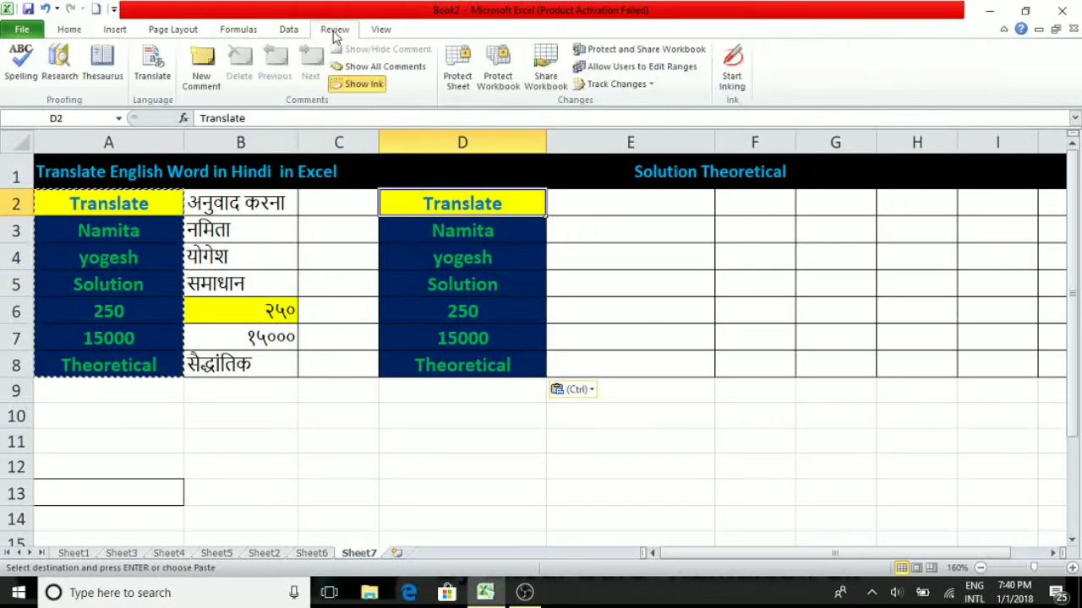
# Step: Translate 'Translate' in the Research pane and insert अनुवाद करना into E2
pyautogui.click(153, 72)
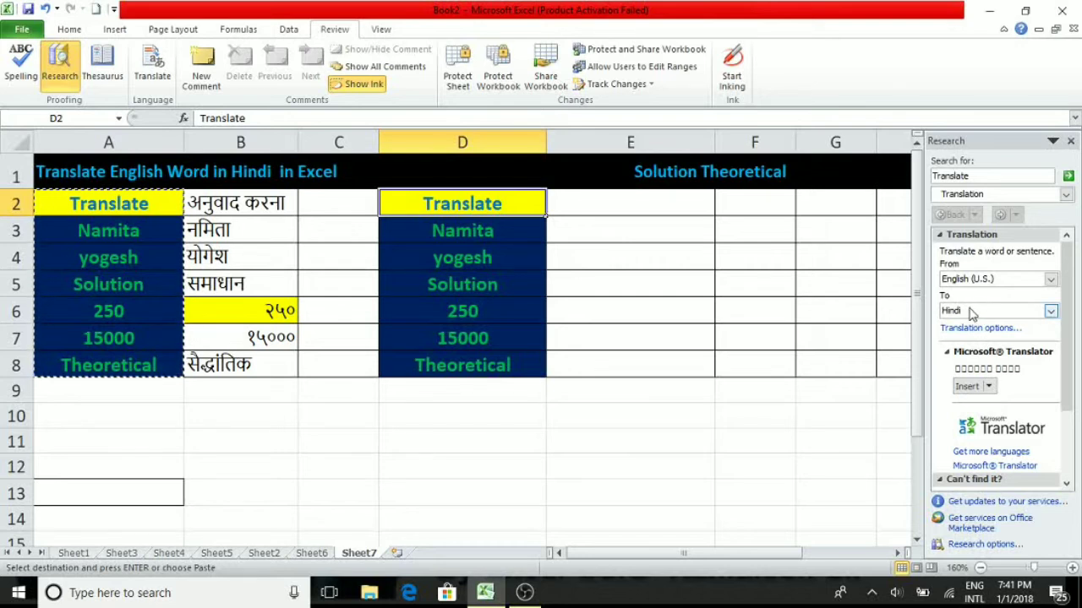
pyautogui.click(989, 387)
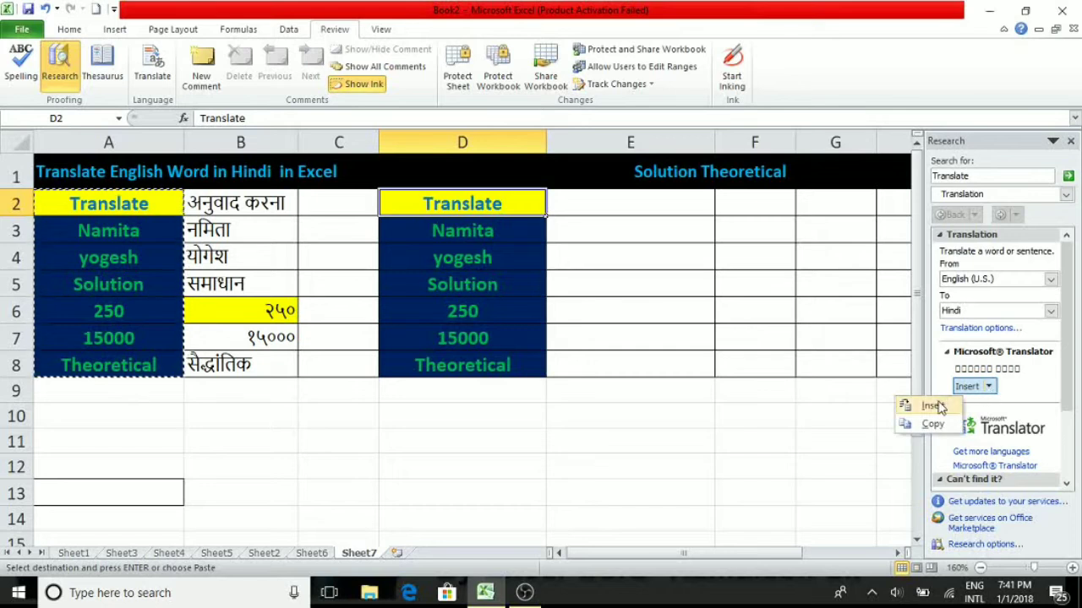
pyautogui.click(1003, 408)
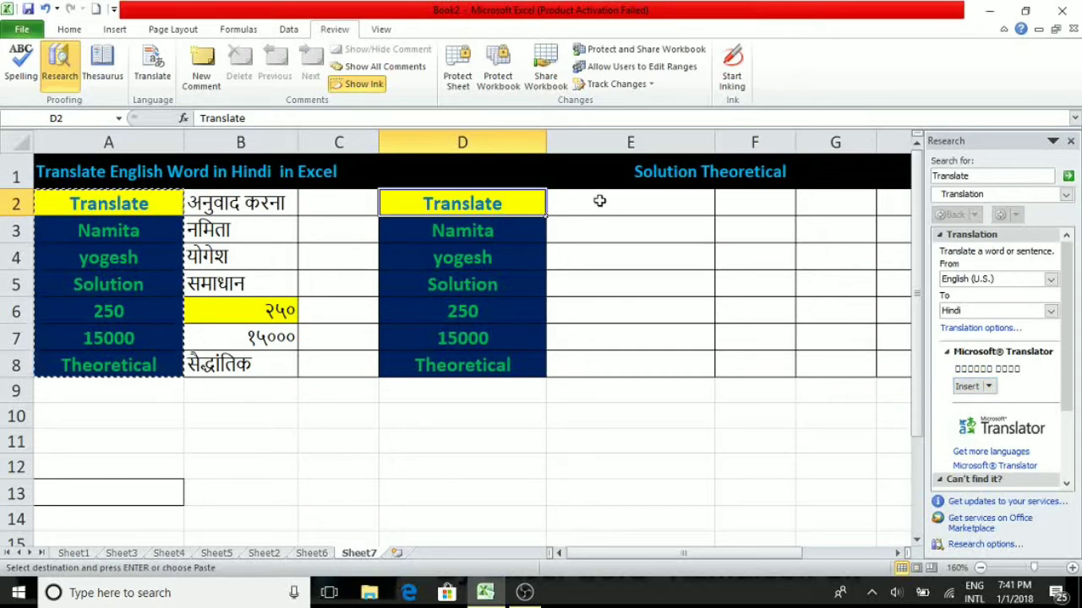
pyautogui.click(592, 204)
pyautogui.click(990, 389)
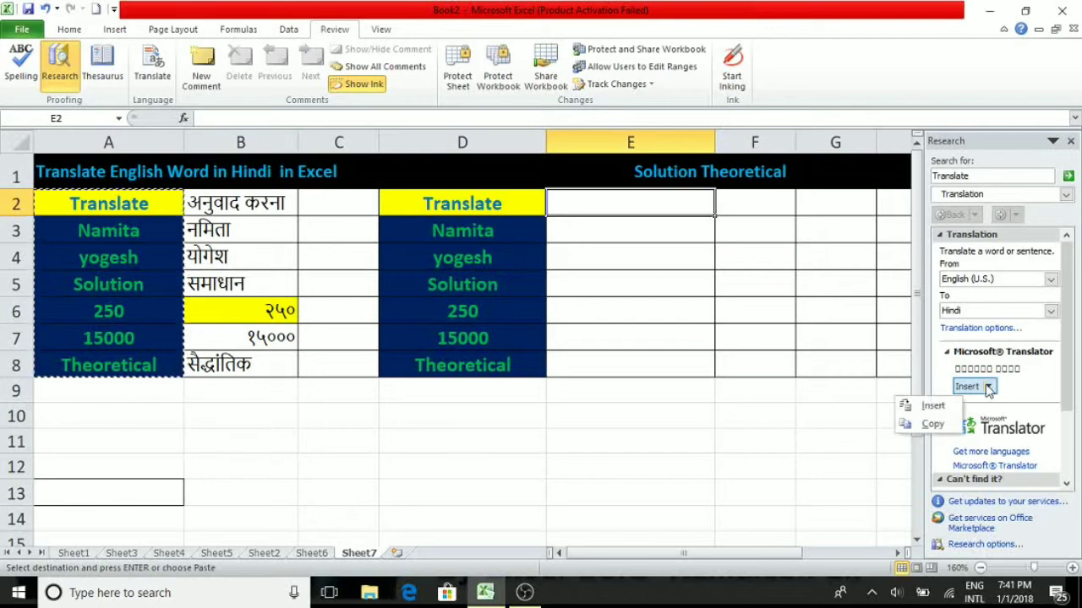
pyautogui.click(935, 406)
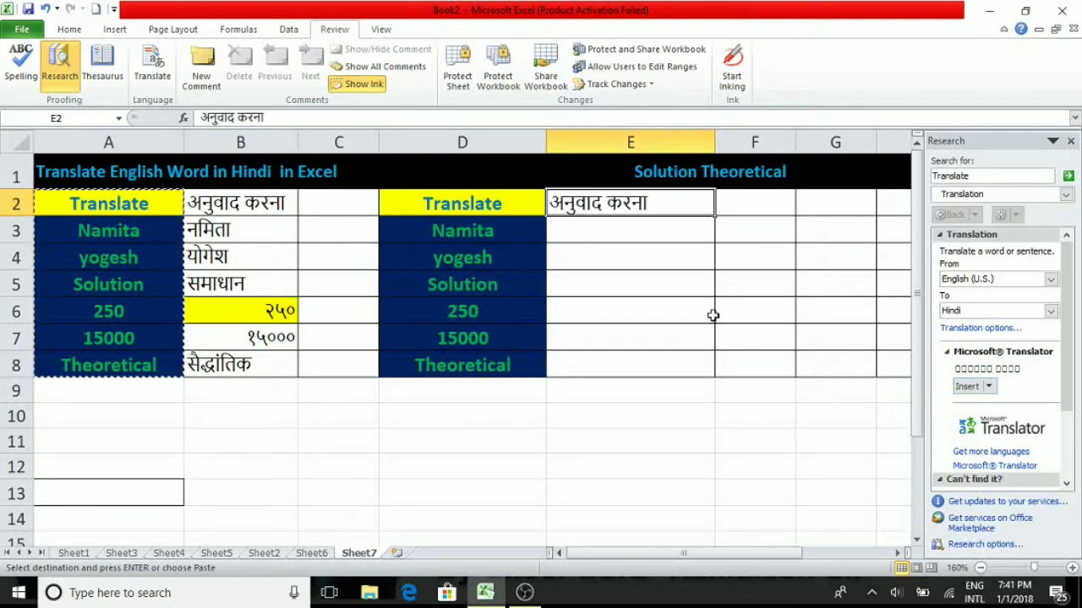
pyautogui.click(513, 216)
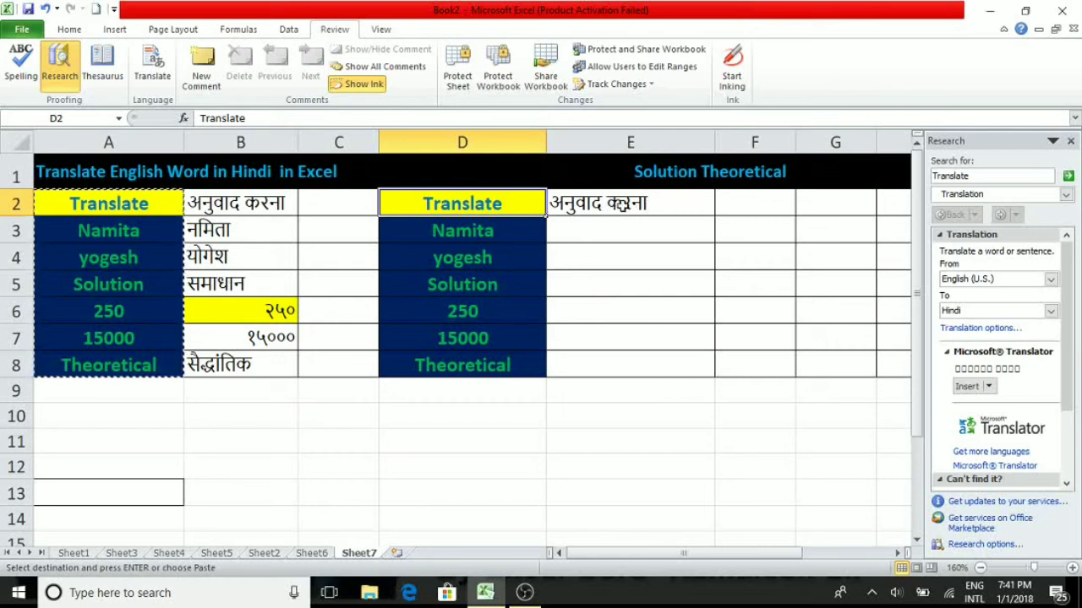
# Step: Look up 'Namita' in D3 and insert its Hindi translation नमिता into E3
pyautogui.click(497, 235)
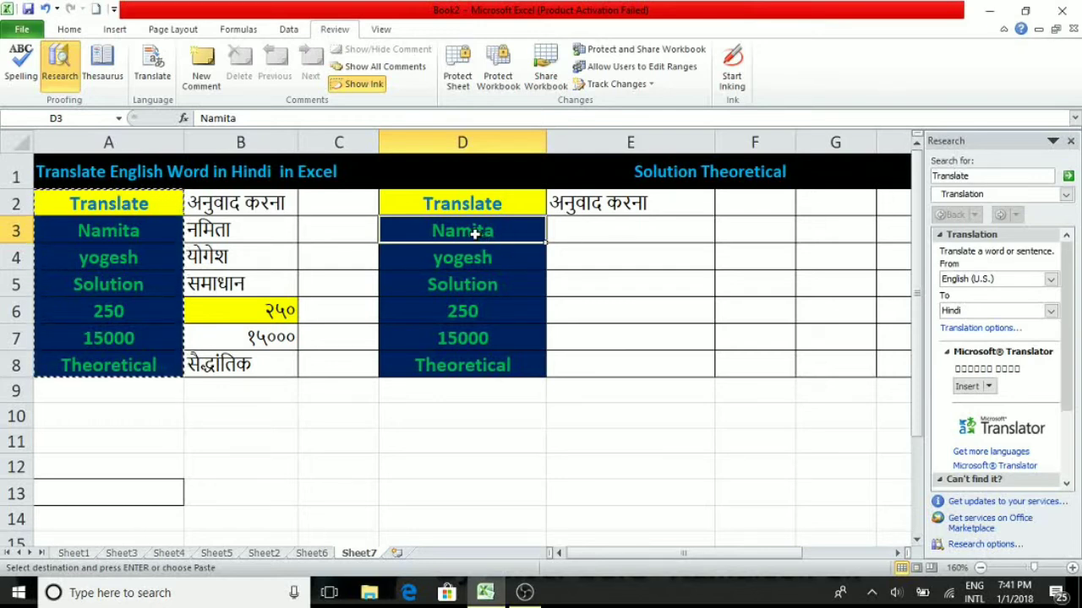
pyautogui.keyDown('alt'); pyautogui.click(475, 234); pyautogui.keyUp('alt')
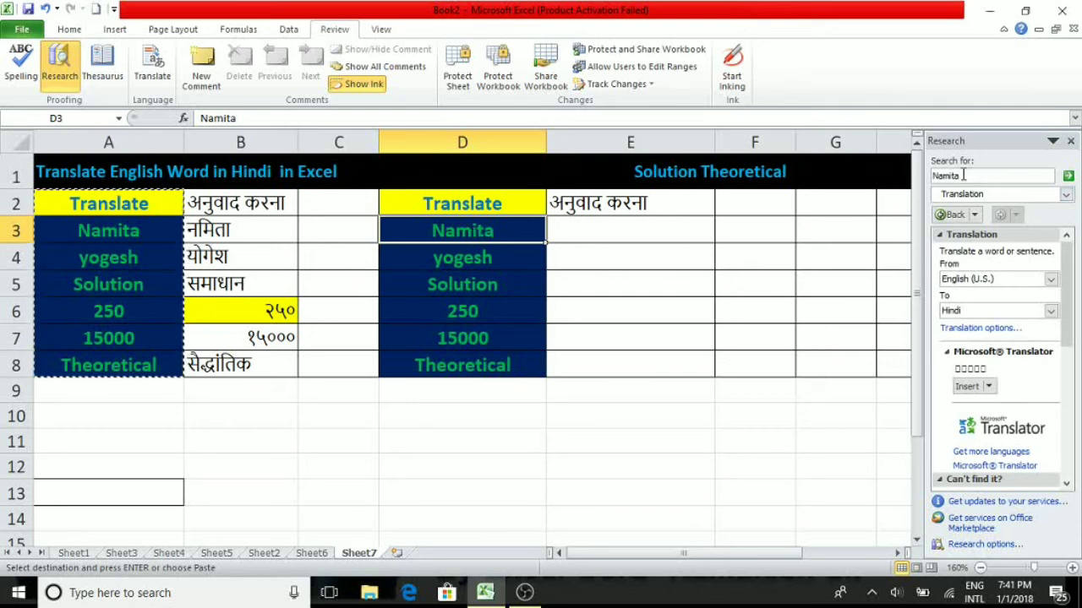
pyautogui.click(989, 387)
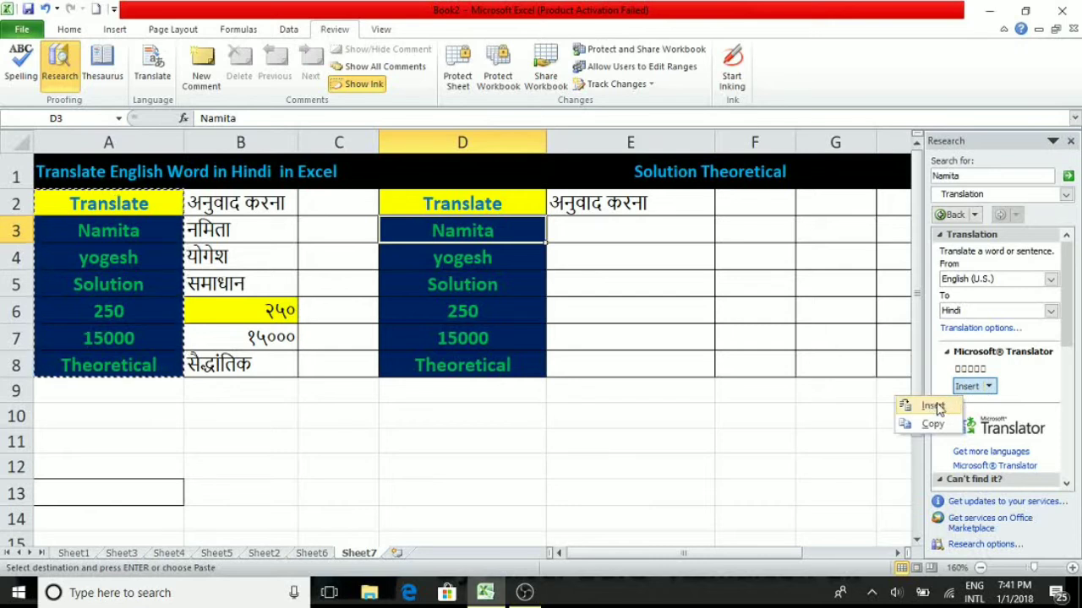
pyautogui.click(591, 226)
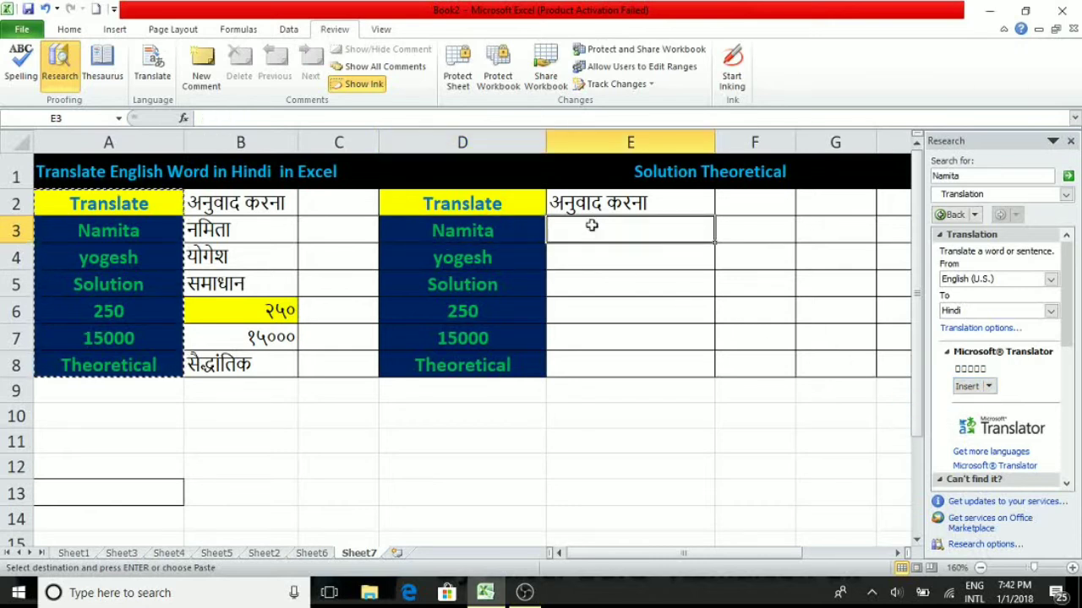
pyautogui.click(988, 386)
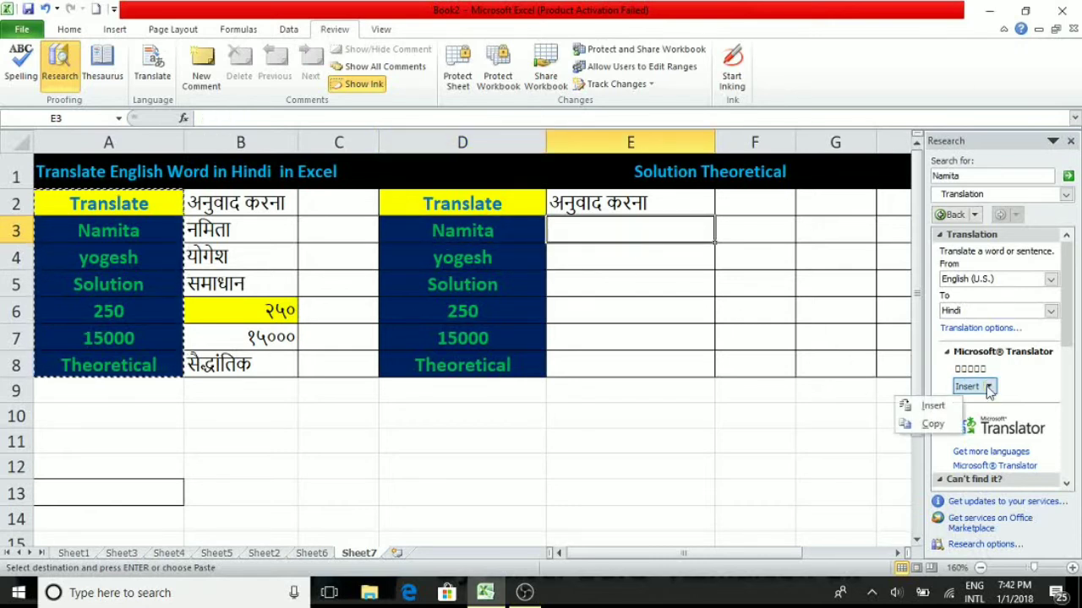
pyautogui.click(929, 407)
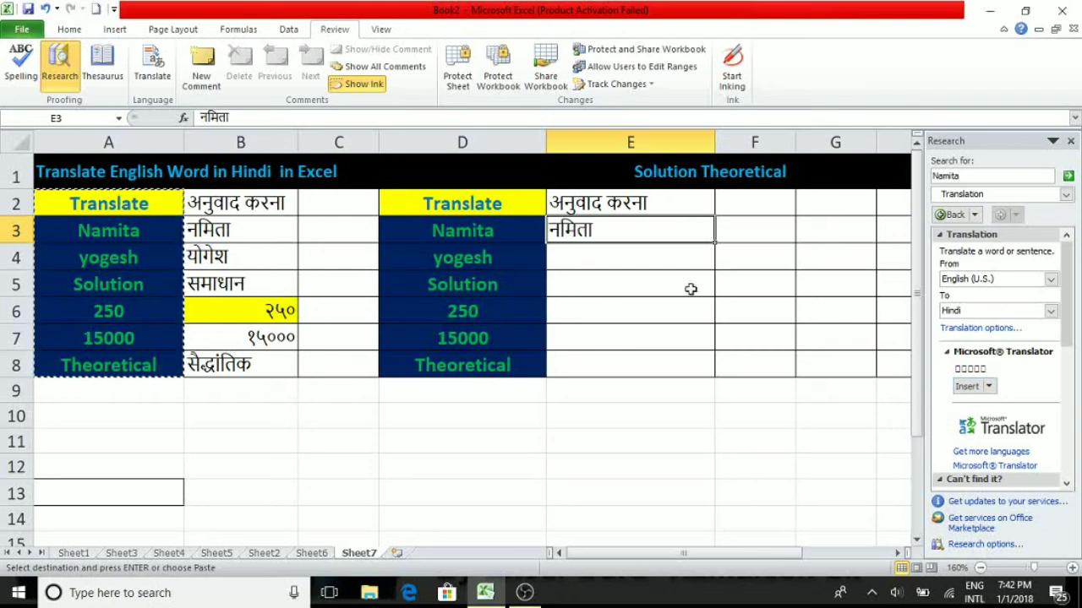
pyautogui.click(495, 261)
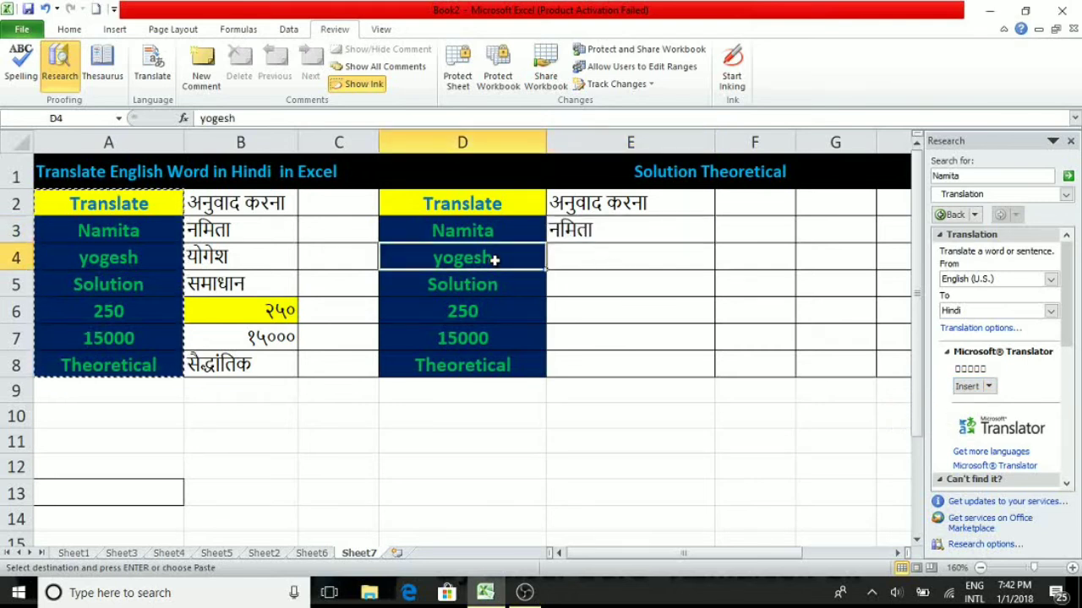
# Step: Translate 'yogesh' from D4 and insert योगेश into E4
pyautogui.keyDown('alt'); pyautogui.click(495, 261); pyautogui.keyUp('alt')
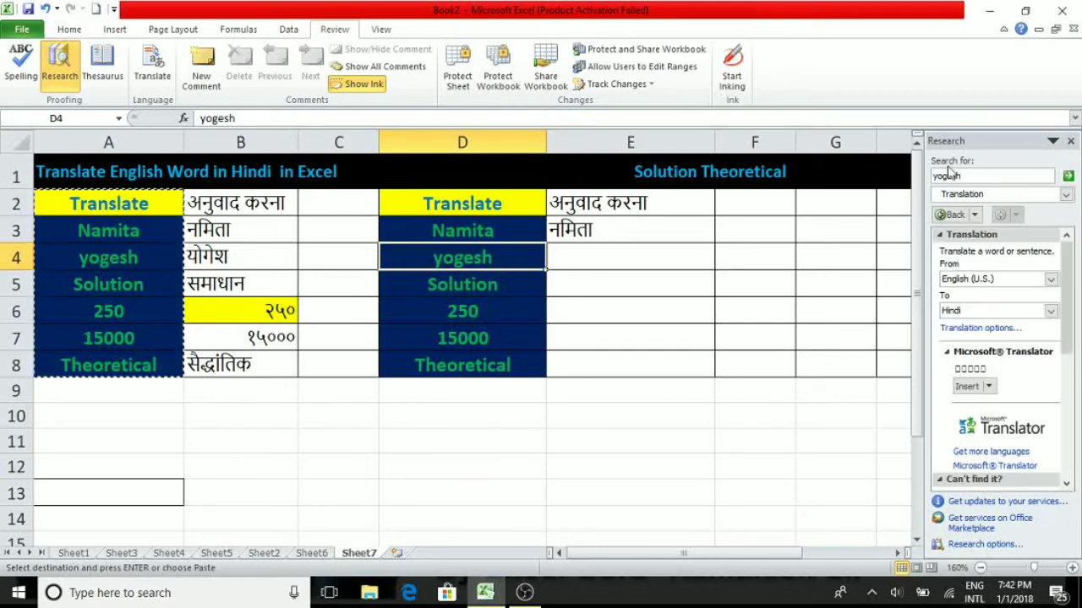
pyautogui.click(615, 259)
pyautogui.click(987, 386)
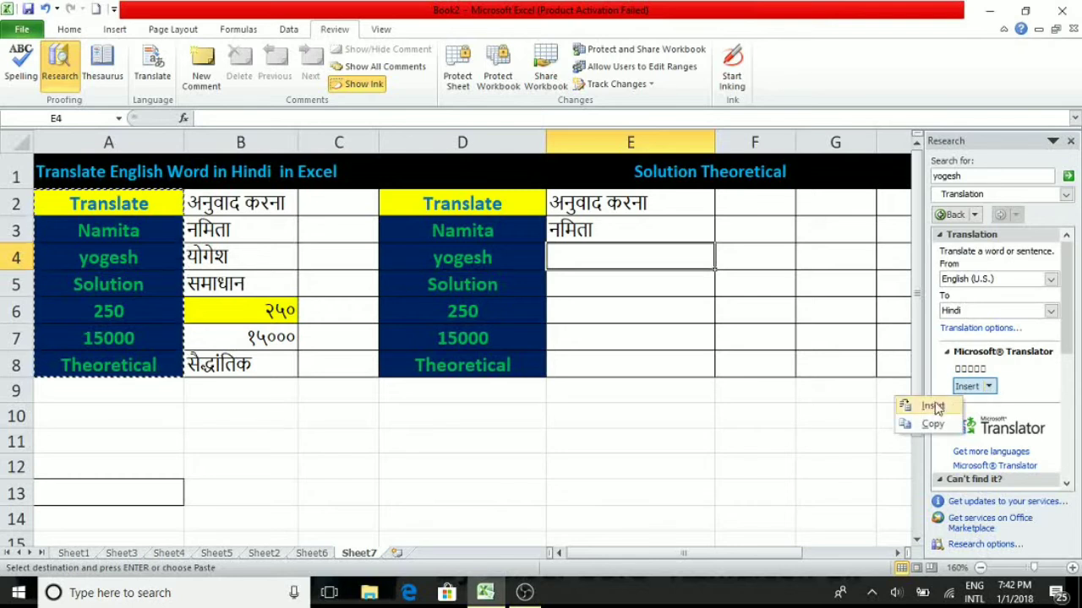
pyautogui.click(919, 406)
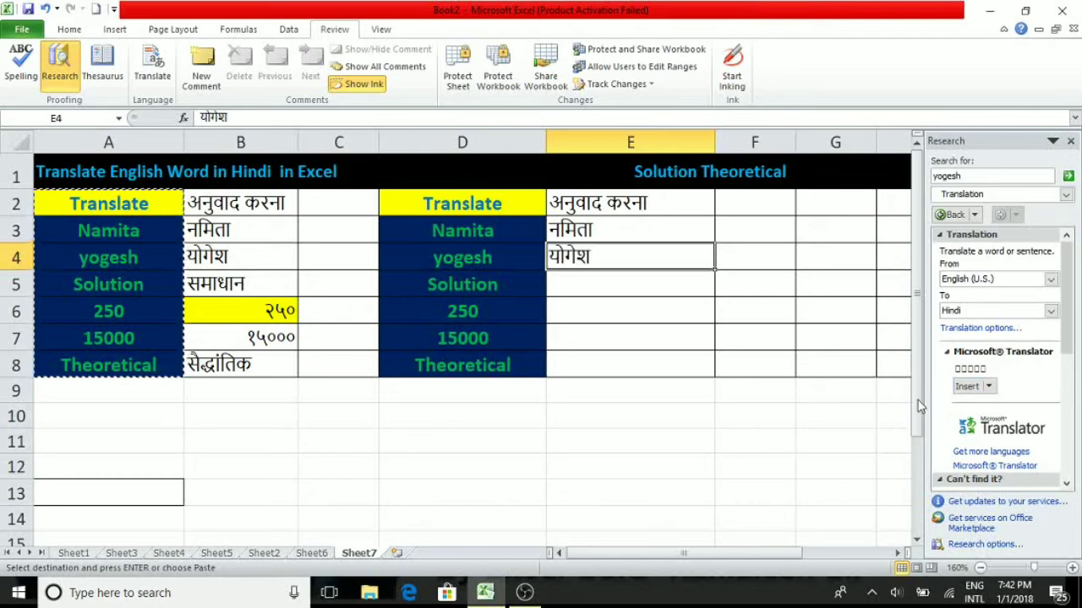
pyautogui.click(569, 288)
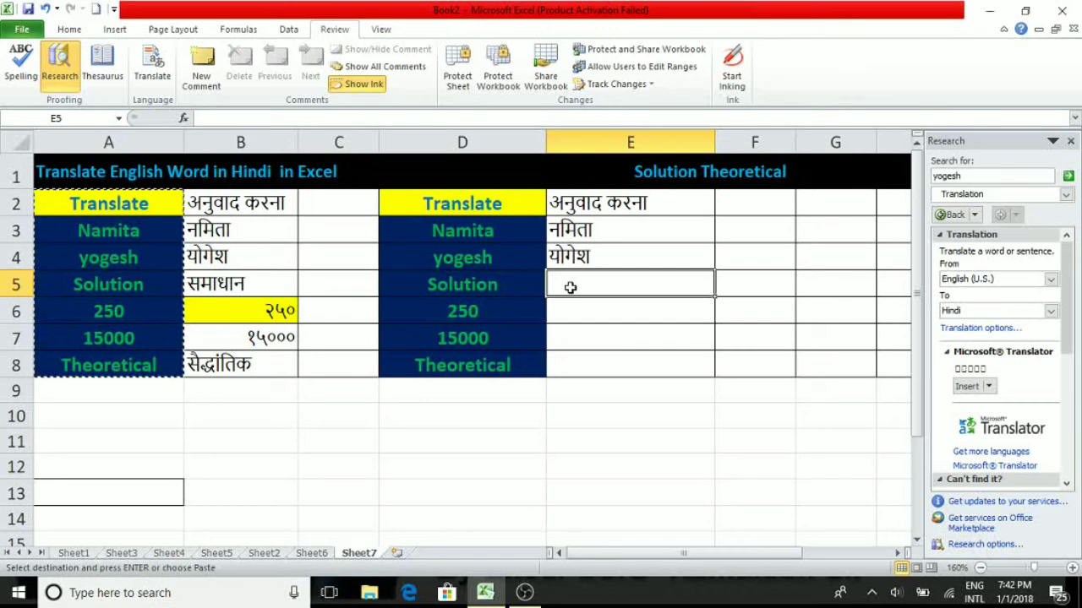
# Step: Translate 'Solution' from D5 and insert समाधान into E5
pyautogui.click(490, 285)
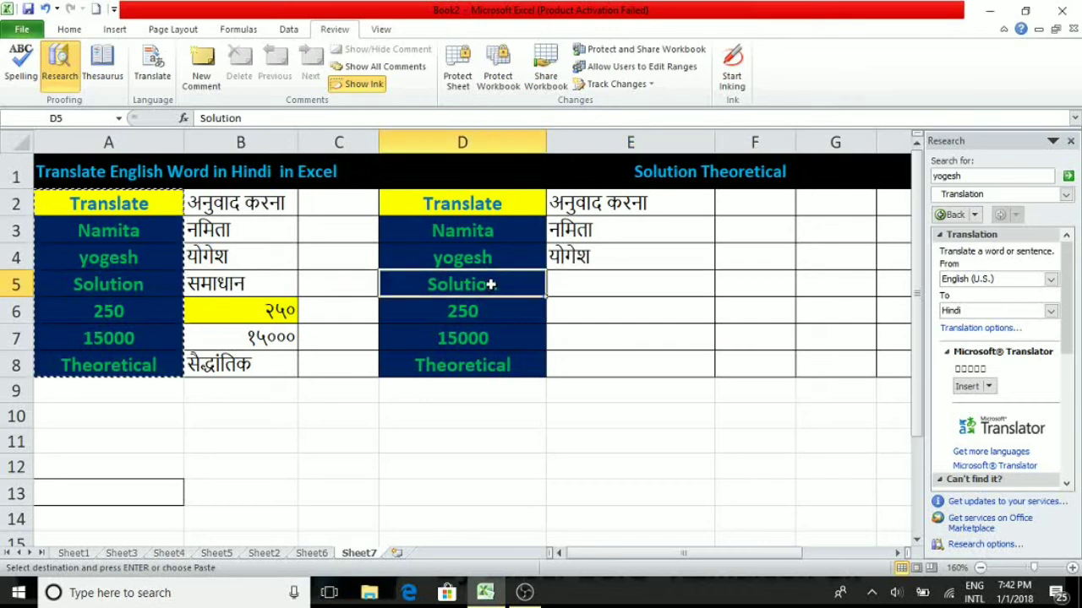
pyautogui.keyDown('alt'); pyautogui.click(490, 285); pyautogui.keyUp('alt')
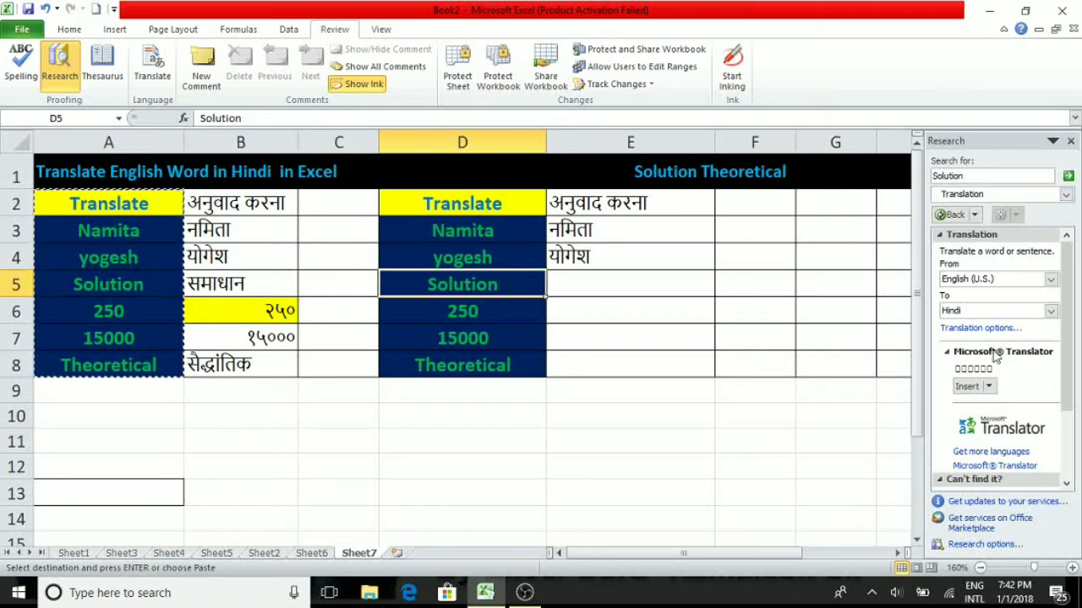
pyautogui.click(632, 289)
pyautogui.click(988, 386)
pyautogui.click(930, 404)
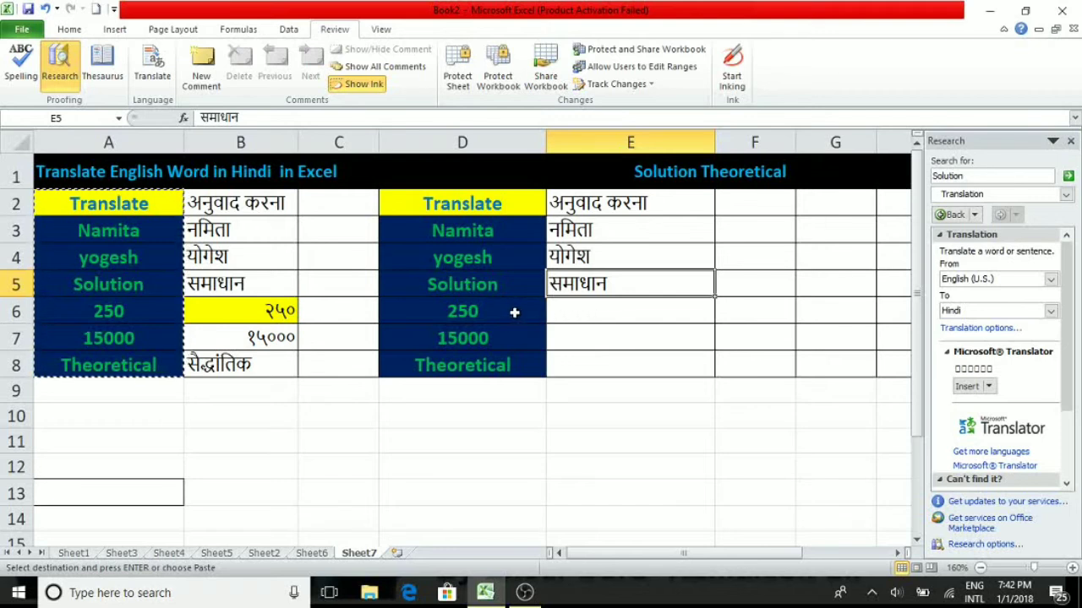
pyautogui.click(583, 316)
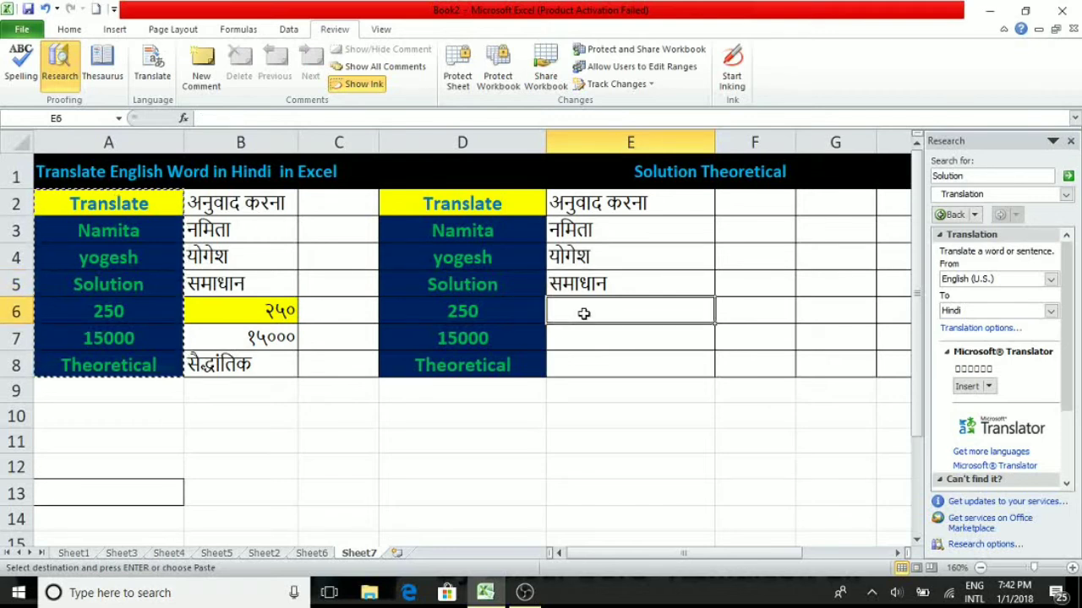
pyautogui.click(478, 312)
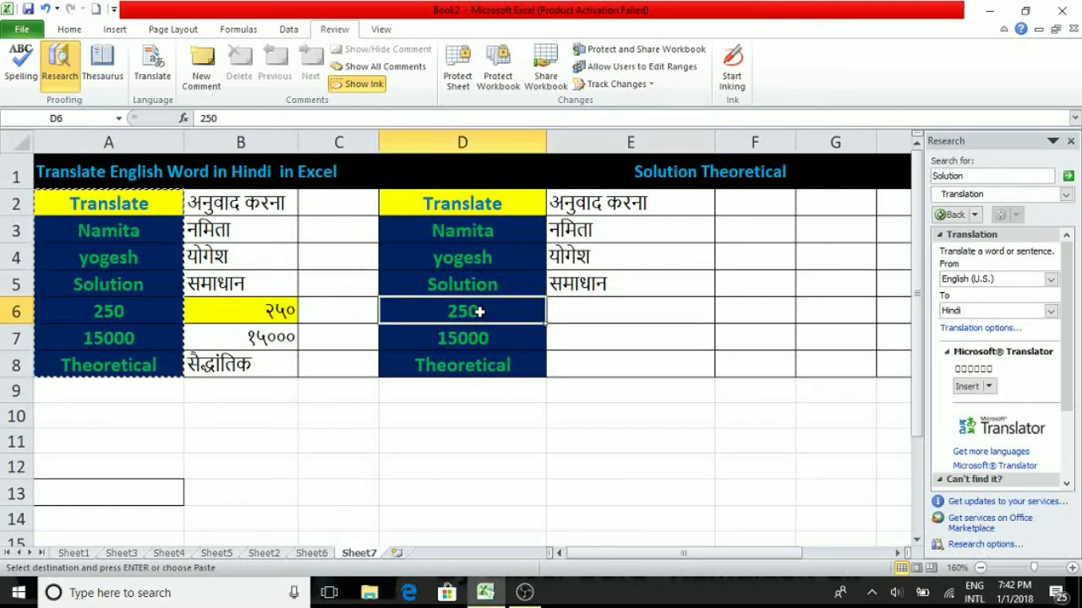
# Step: Translate 250 from D6 and insert २५० into E6
pyautogui.keyDown('alt'); pyautogui.click(478, 311); pyautogui.keyUp('alt')
pyautogui.click(643, 313)
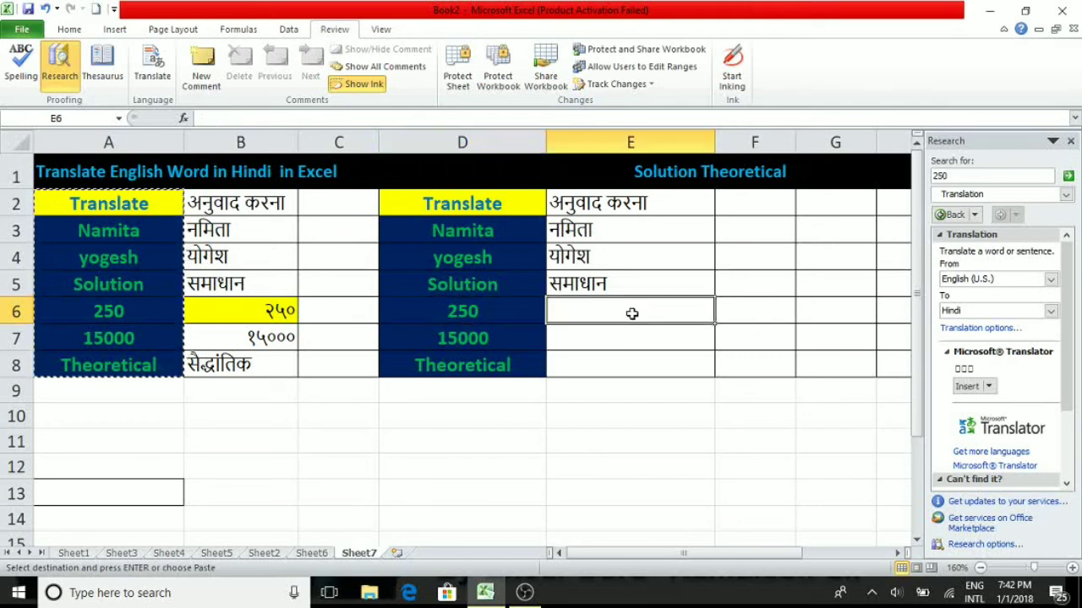
pyautogui.click(988, 386)
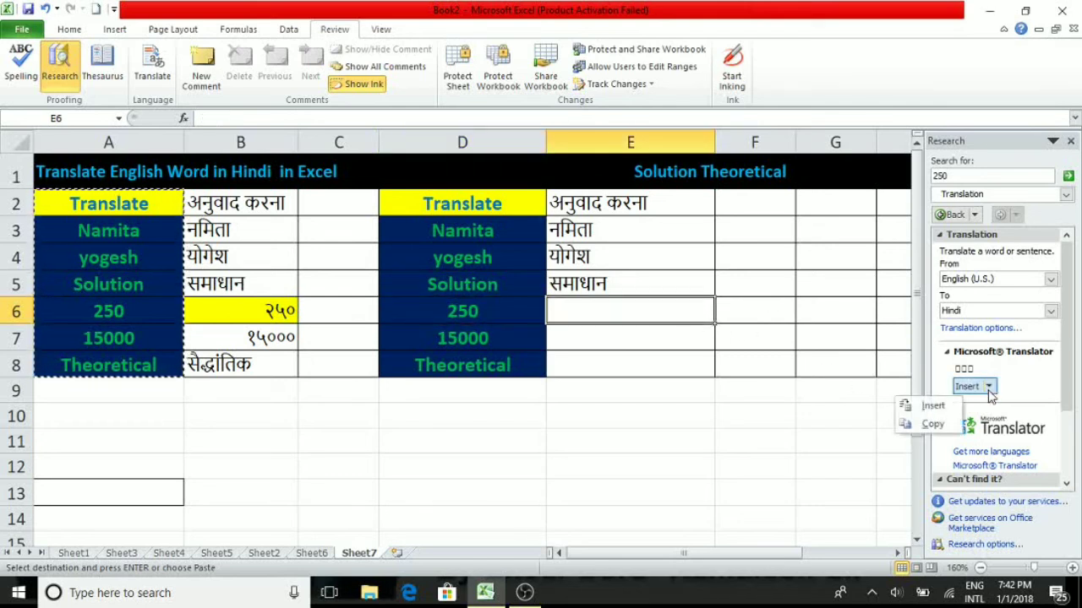
pyautogui.click(922, 407)
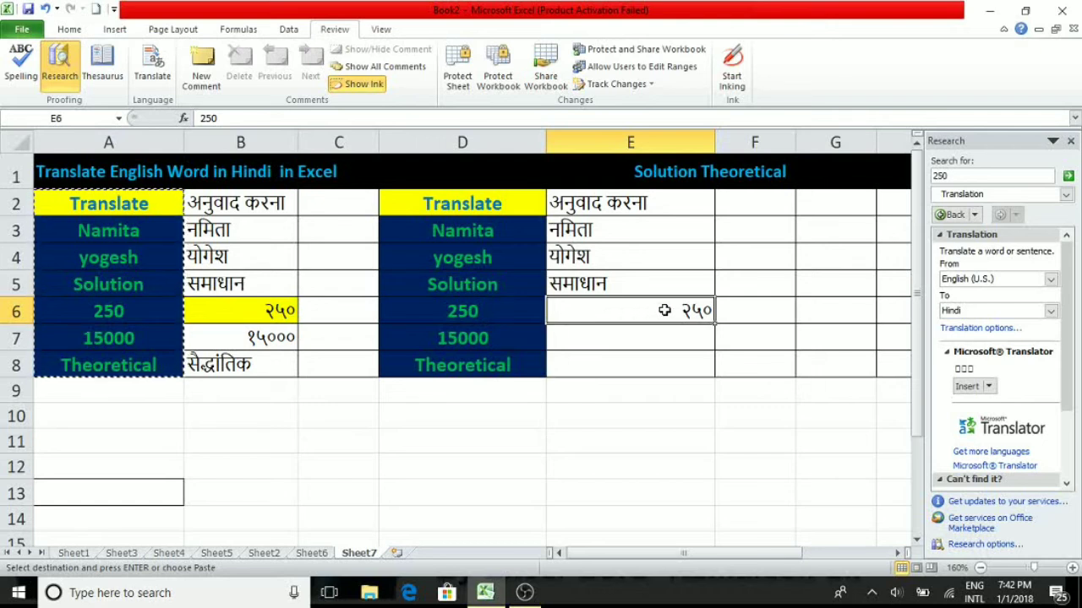
# Step: Translate 15000 from D7, copy the result and paste १५००० into E7
pyautogui.click(485, 338)
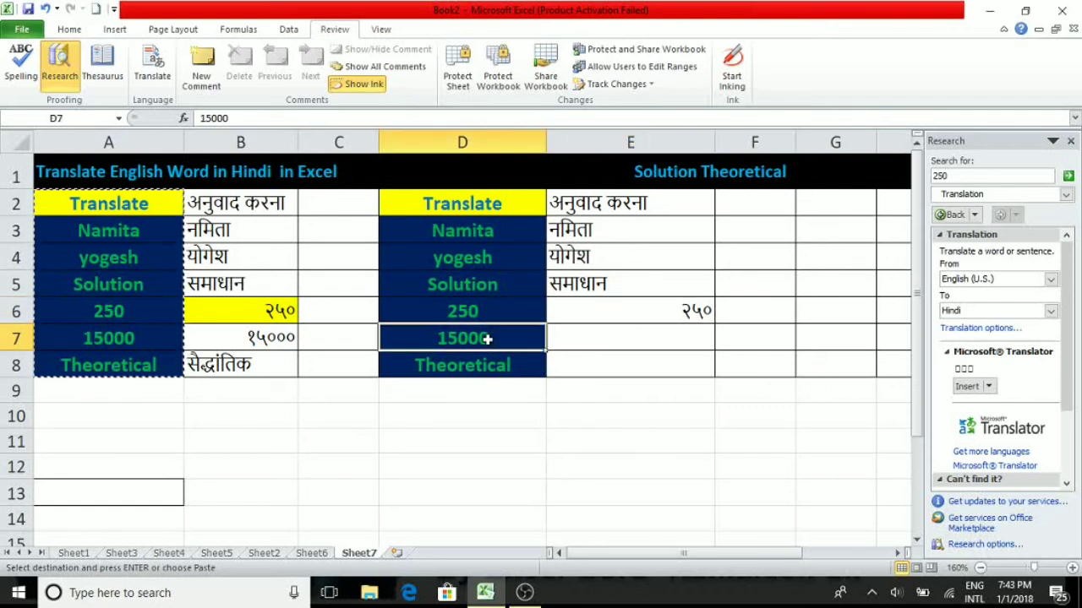
pyautogui.keyDown('alt'); pyautogui.click(469, 340); pyautogui.keyUp('alt')
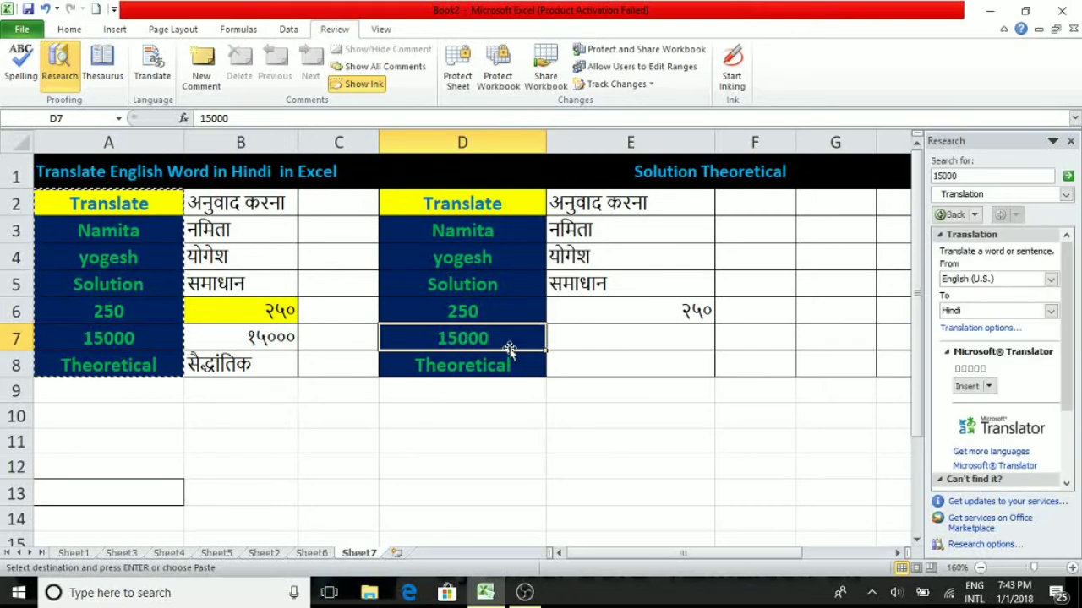
pyautogui.click(650, 335)
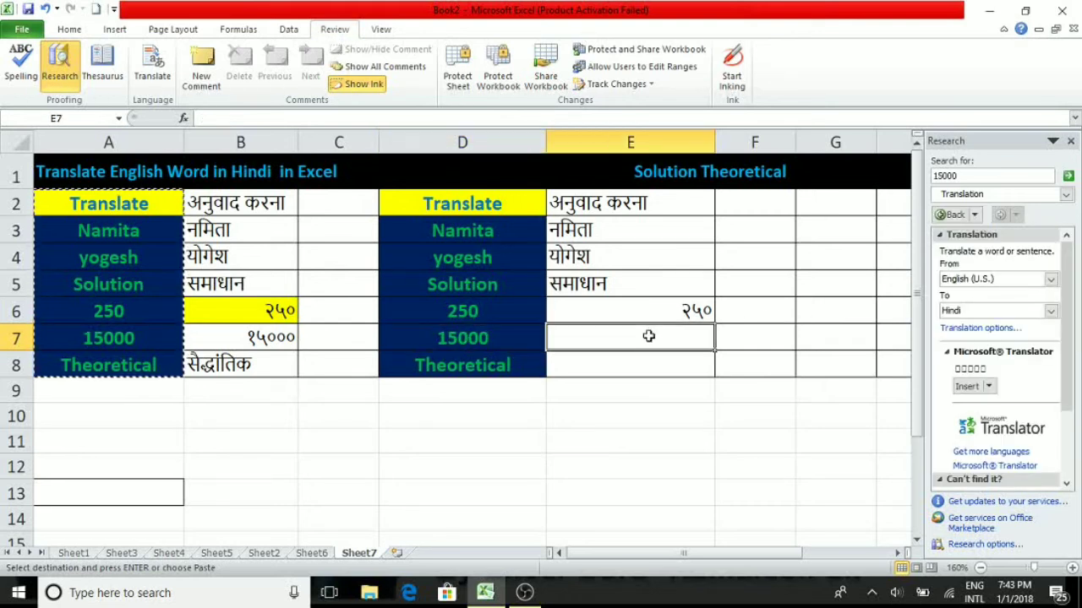
pyautogui.click(989, 387)
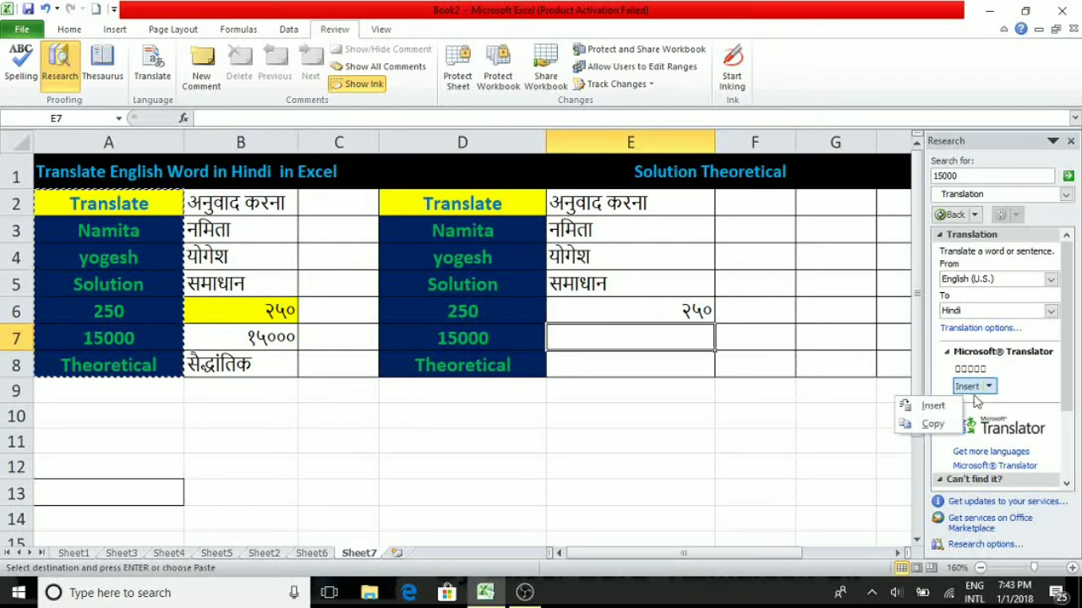
pyautogui.click(932, 423)
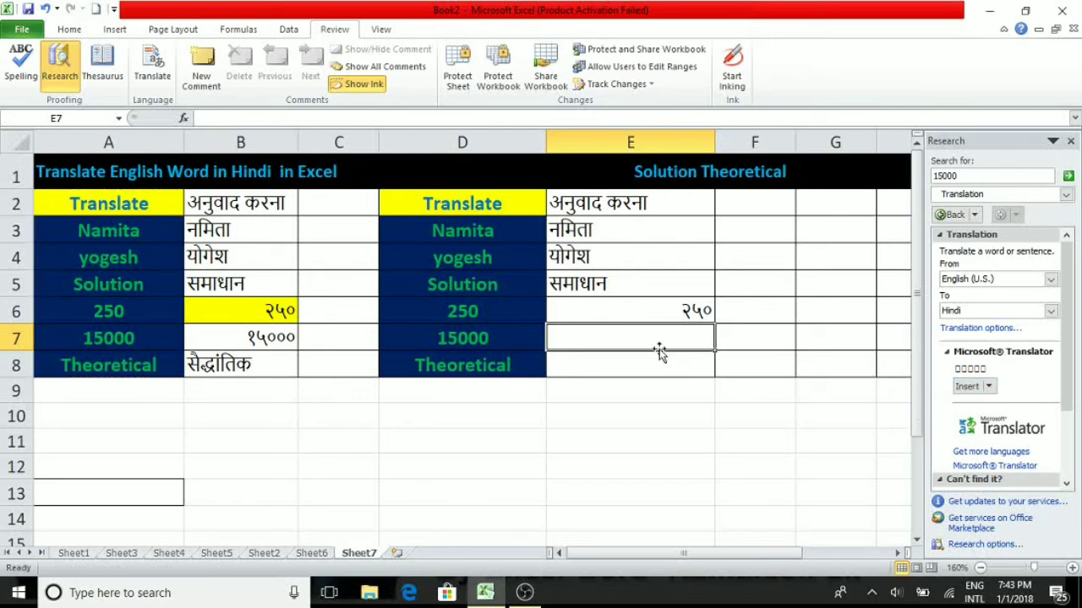
pyautogui.write('१५०००')
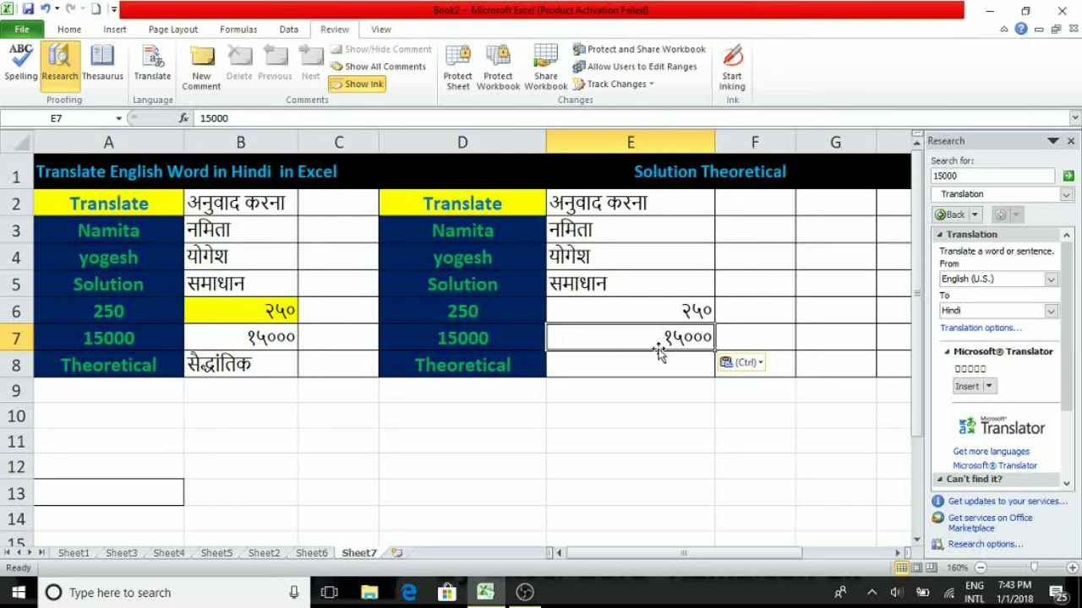
# Step: Translate 'Theoretical' from D8 and insert सैद्धांतिक into E8
pyautogui.click(476, 366)
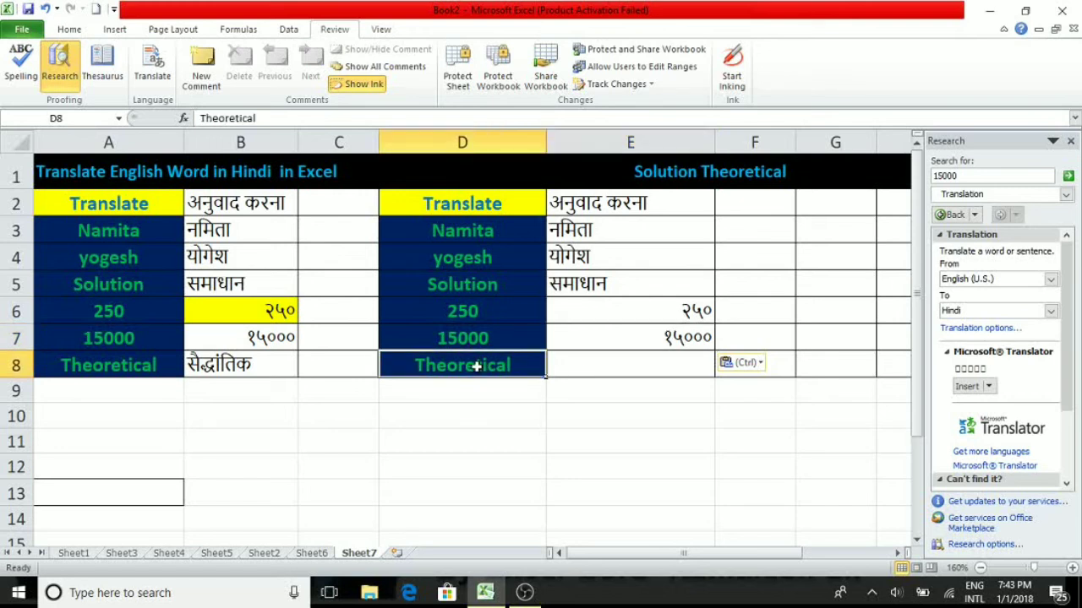
pyautogui.keyDown('alt'); pyautogui.click(477, 365); pyautogui.keyUp('alt')
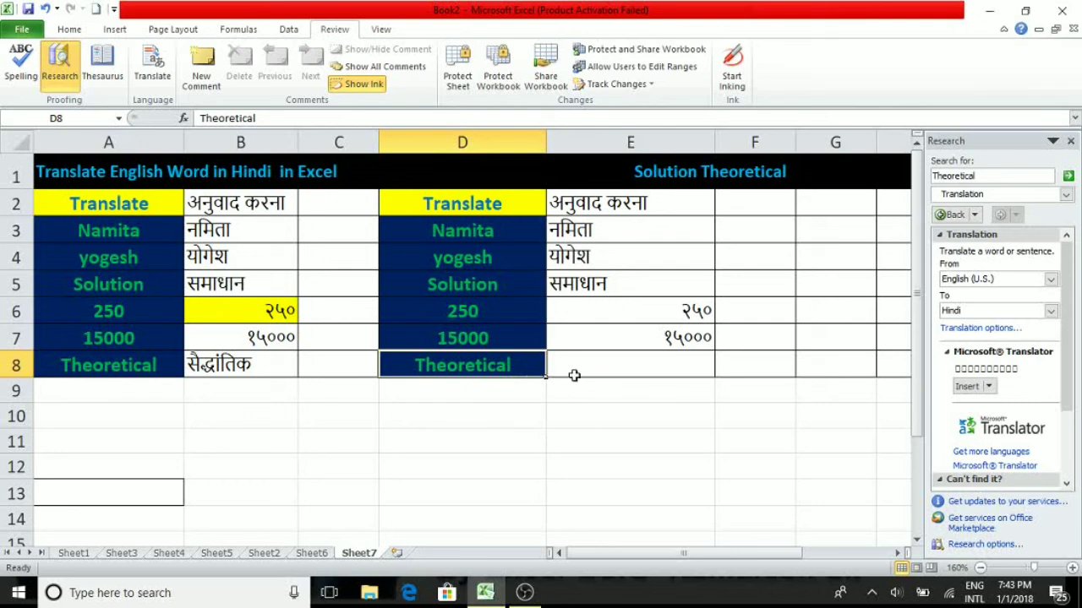
pyautogui.click(603, 366)
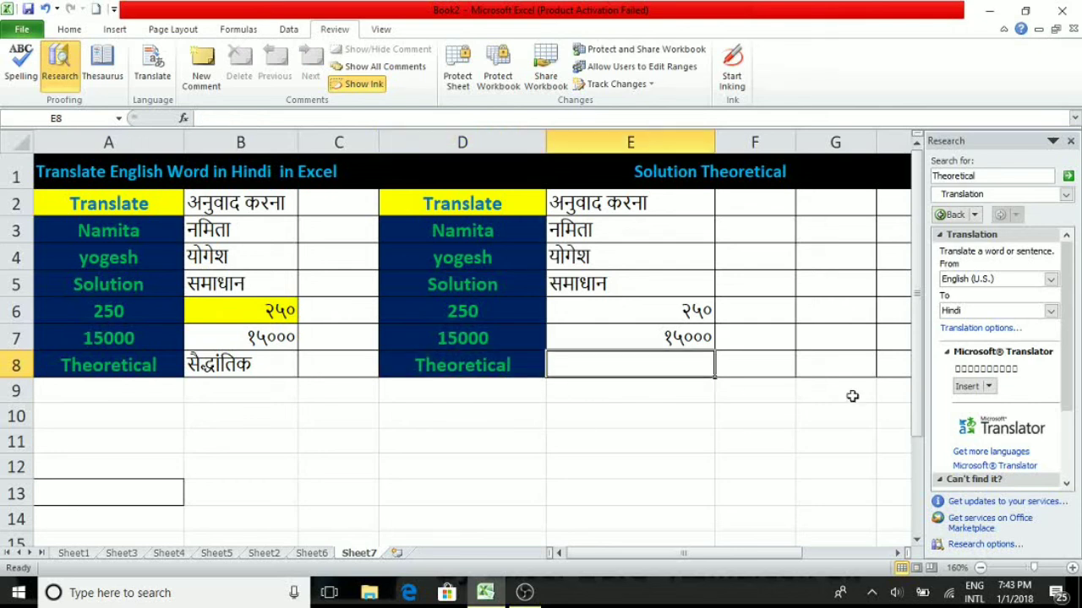
pyautogui.click(988, 387)
pyautogui.click(934, 406)
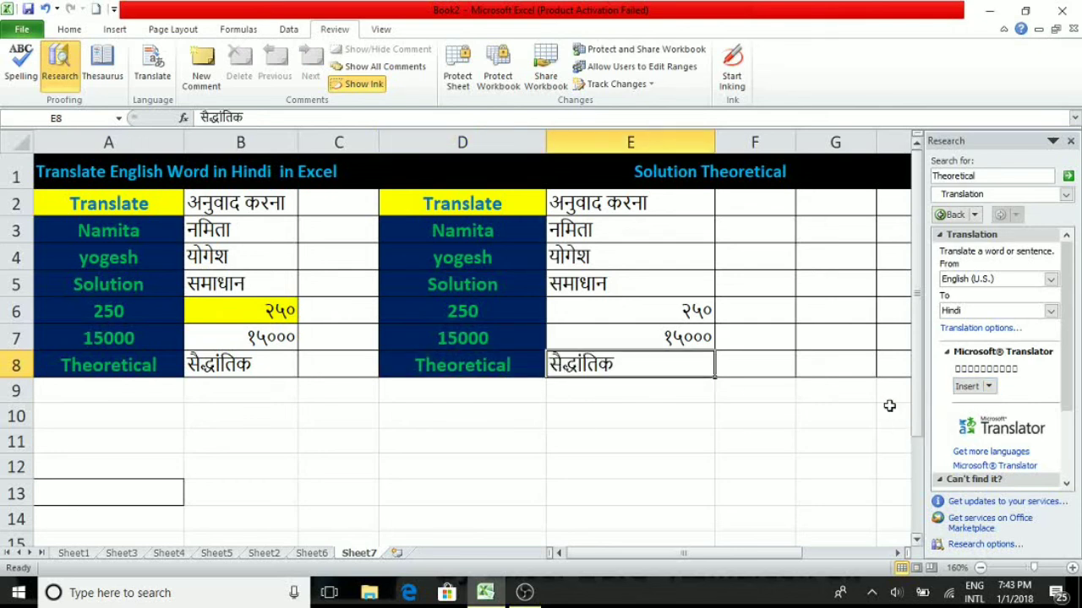
pyautogui.click(705, 409)
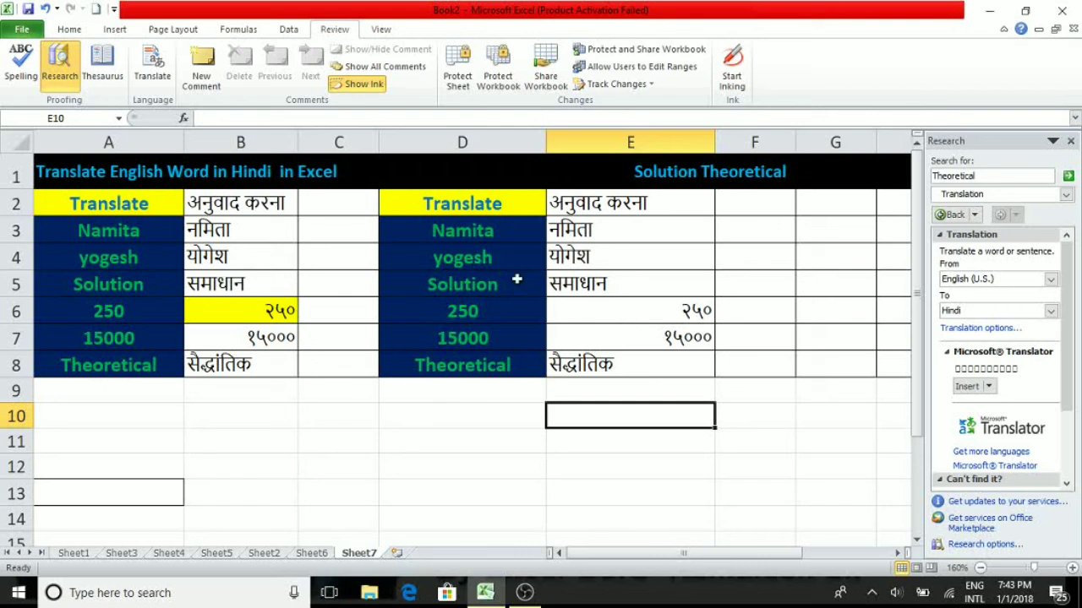